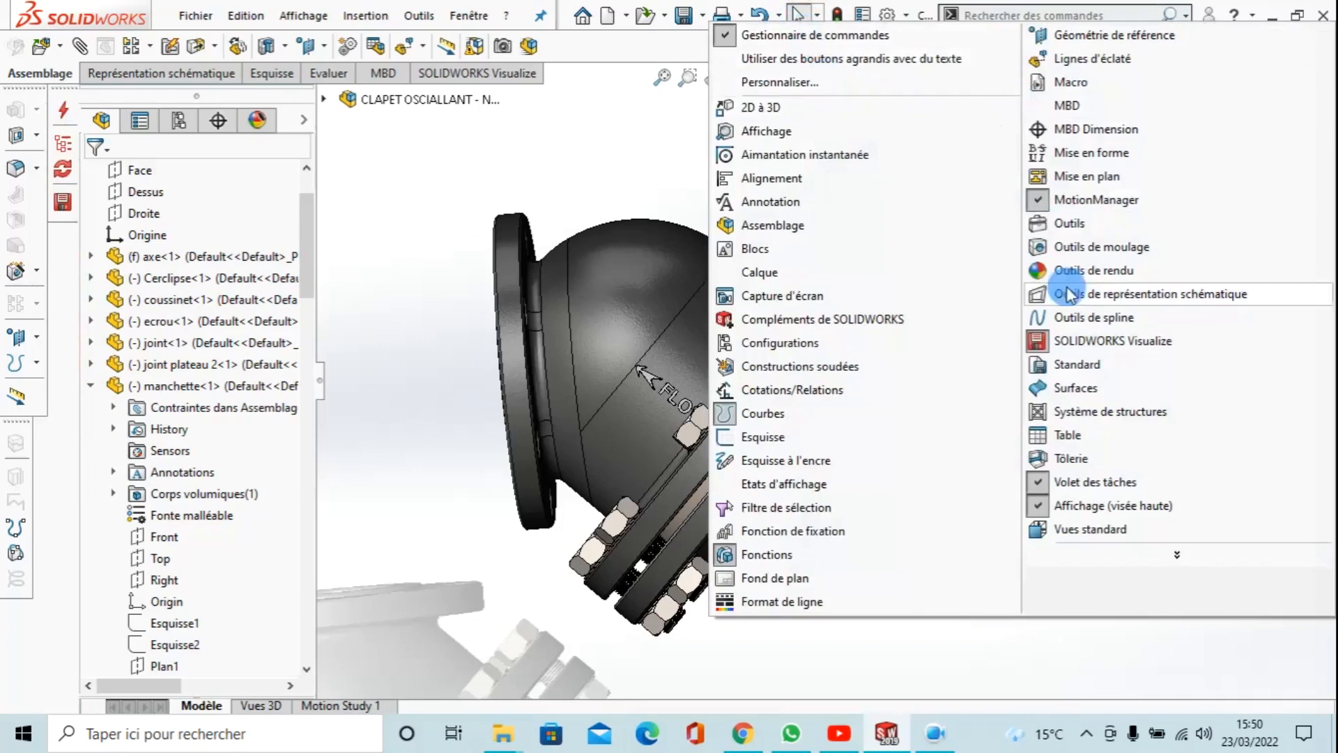
Toggle the SOLIDWORKS Visualize toolbar off and back on
right_click(653, 55)
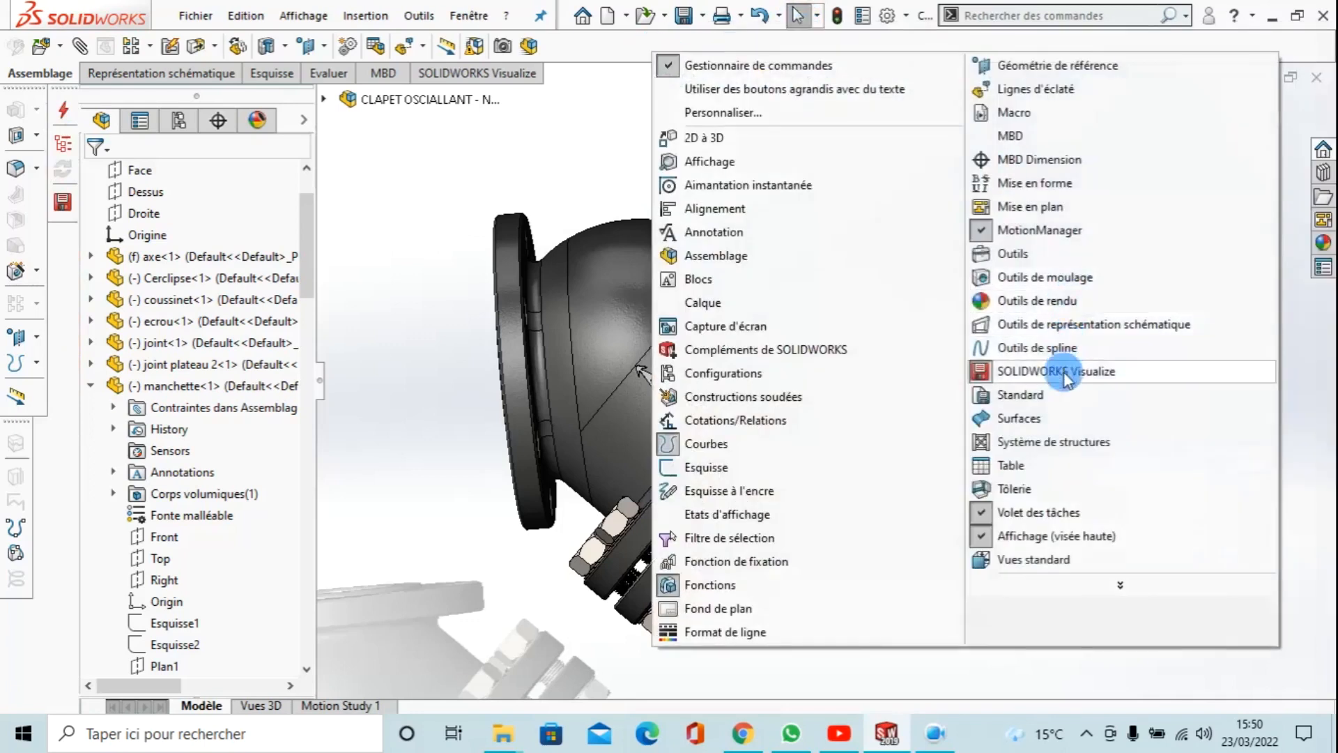
click(982, 371)
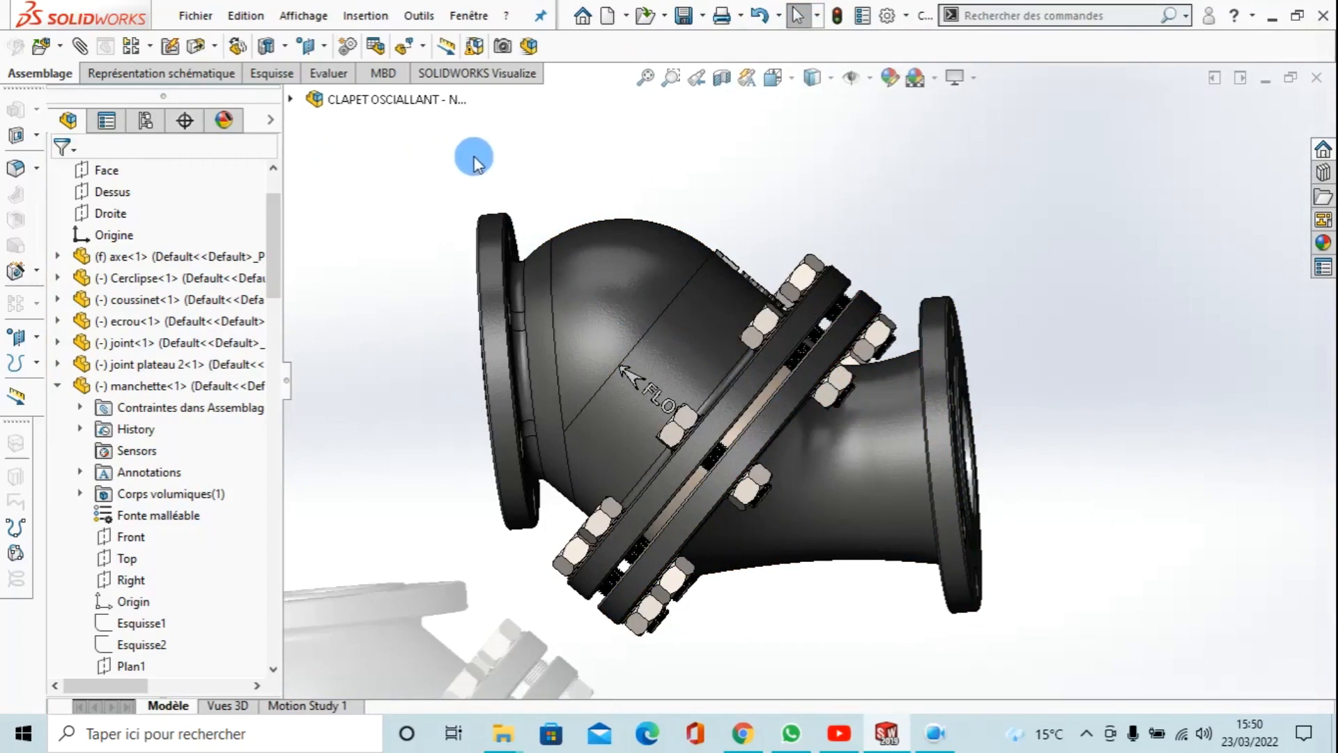
right_click(608, 47)
click(994, 390)
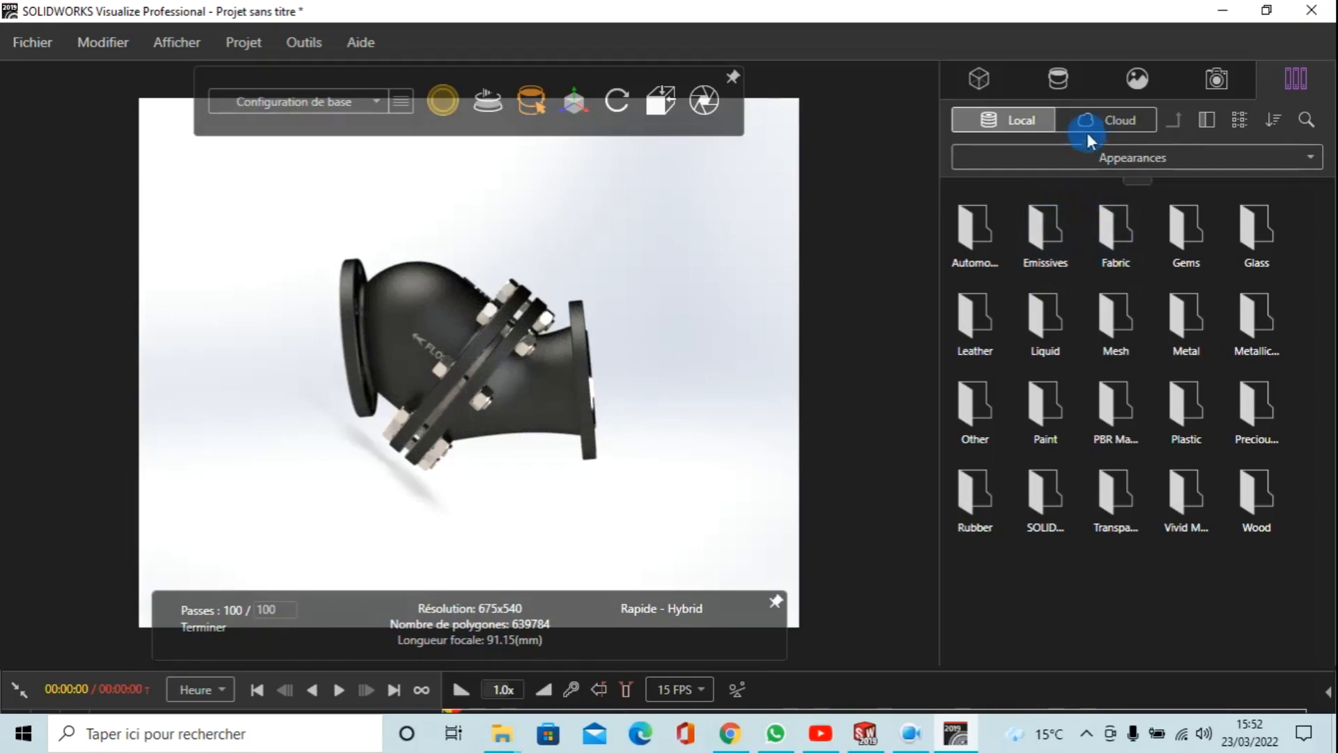
In SOLIDWORKS Visualize, delete the 3 Point Faded Backplate background image from the project's scene
click(1137, 81)
drag(1129, 280, 1129, 497)
click(1018, 352)
right_click(1017, 351)
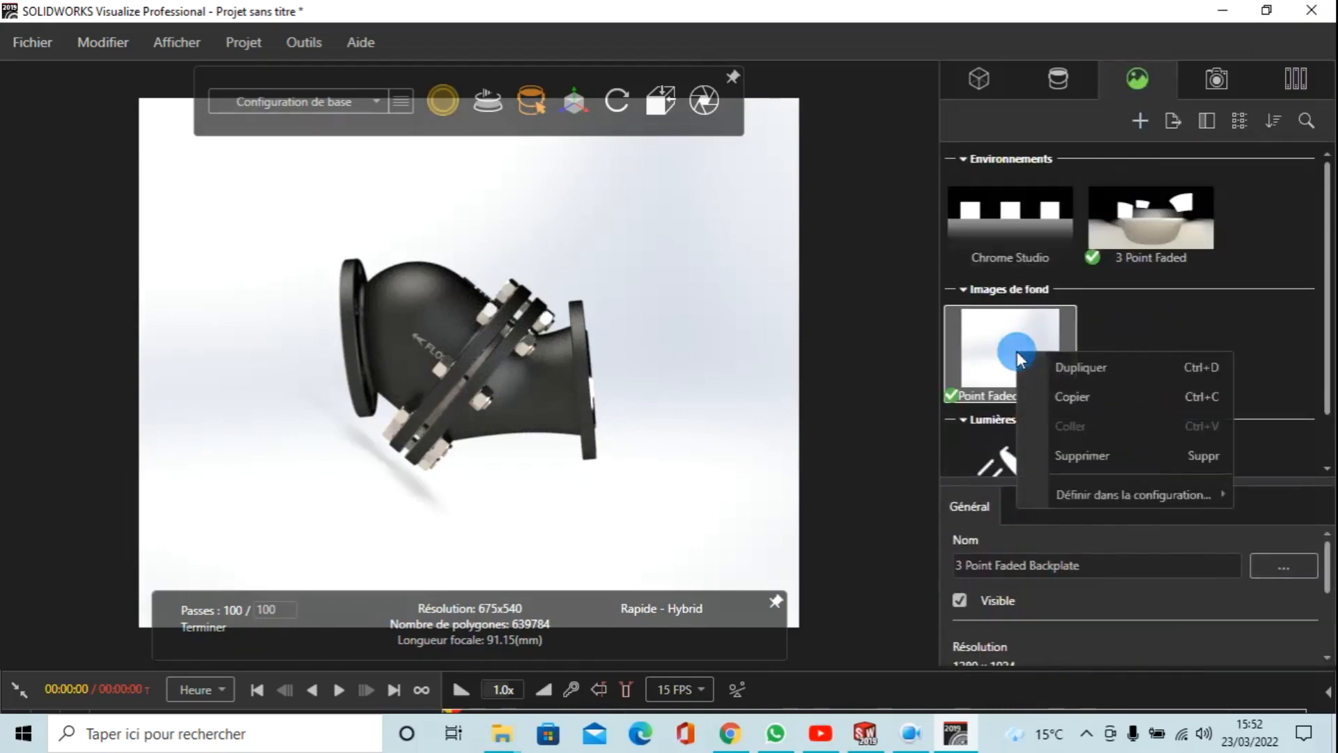
click(1094, 452)
Set the background type of the 3 Point Faded environment to Couleur
click(1125, 286)
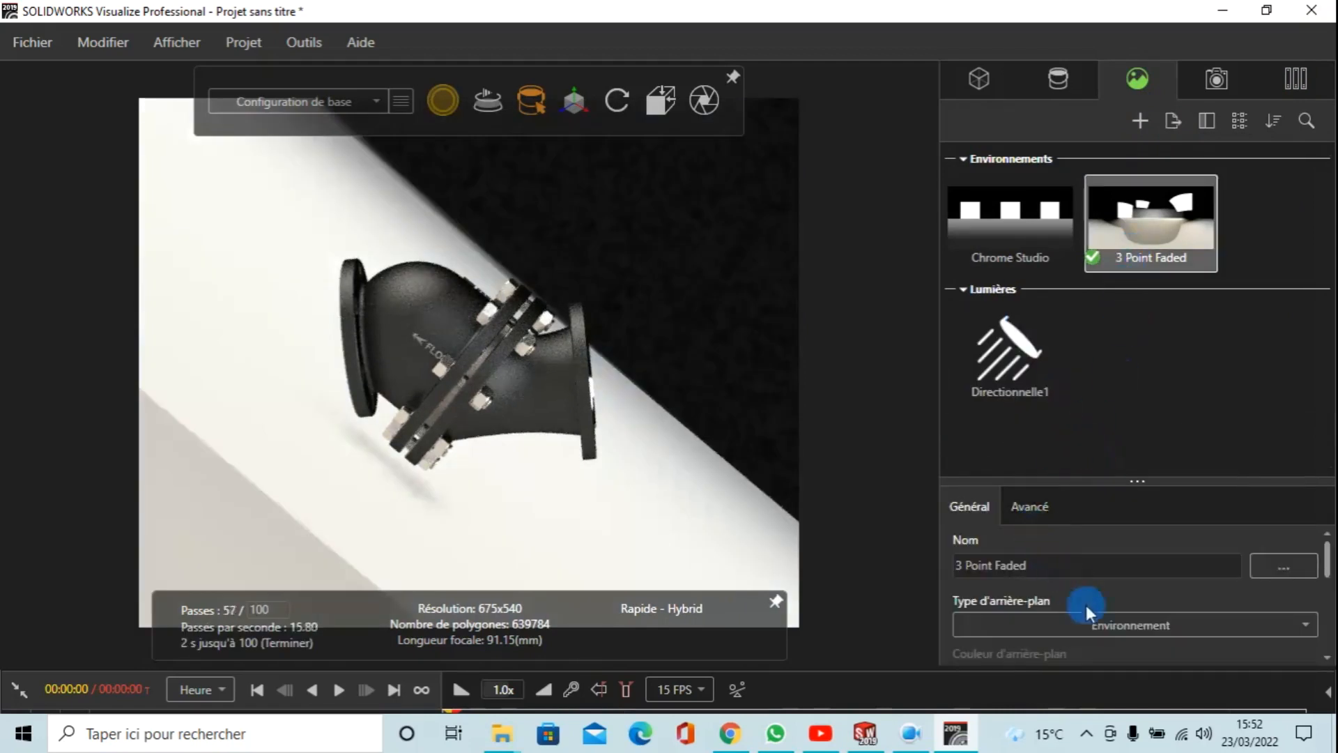
click(1127, 620)
click(1023, 679)
scroll(1105, 613, down, 1)
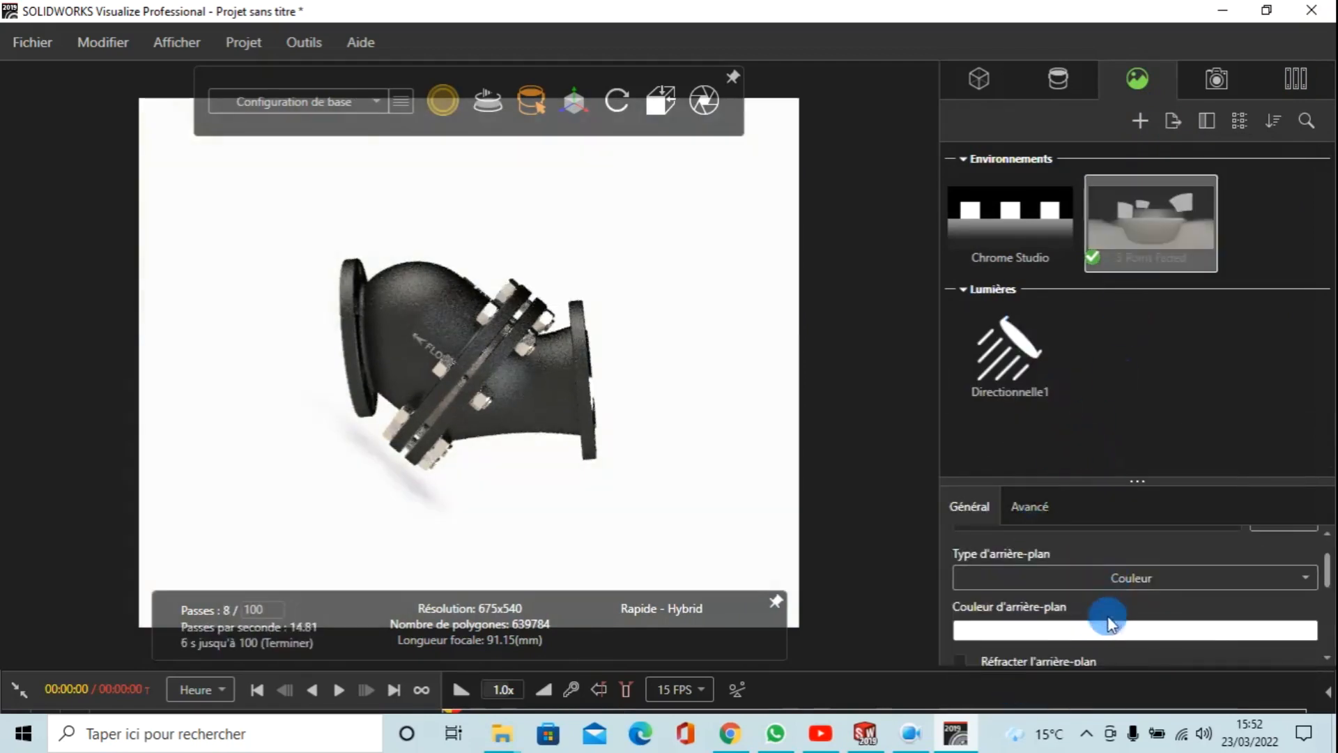
Set the background colour to a light green with hue 146, saturation 41 and value 91
click(1059, 631)
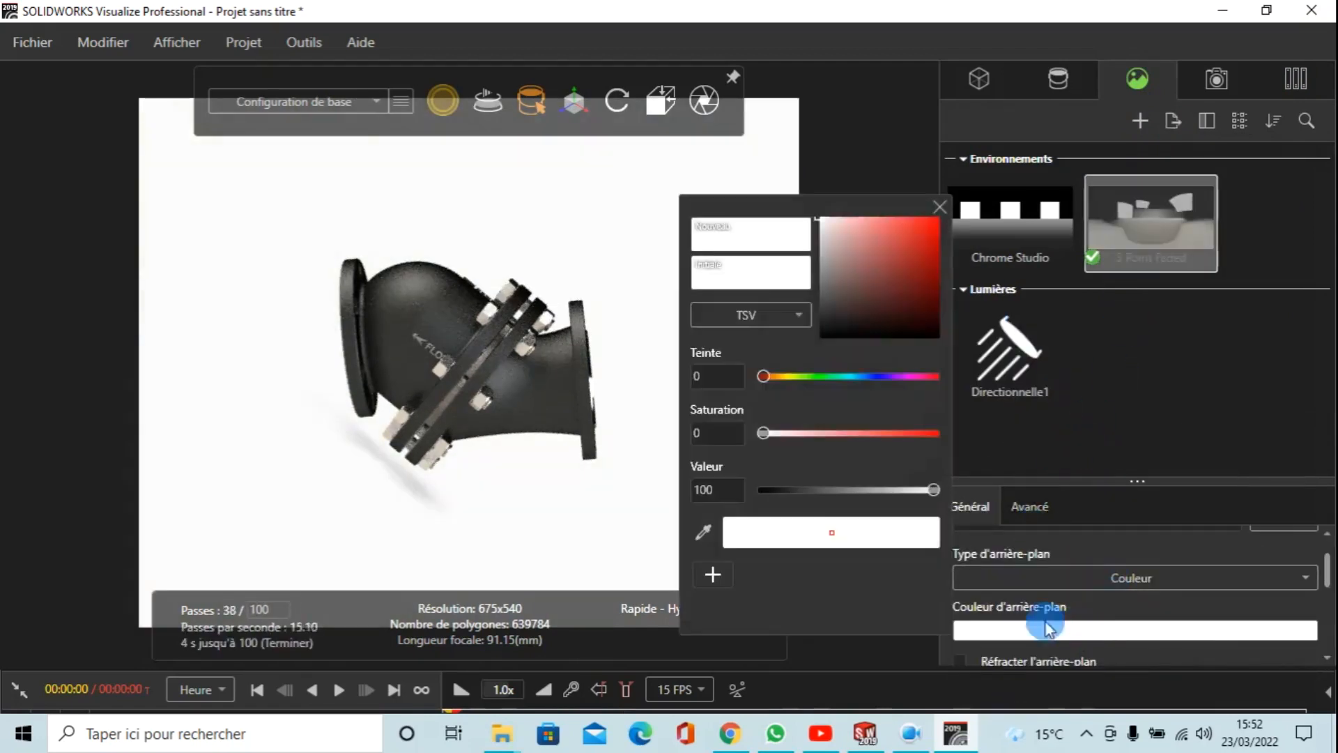
click(829, 376)
drag(768, 434, 844, 456)
drag(925, 487, 919, 495)
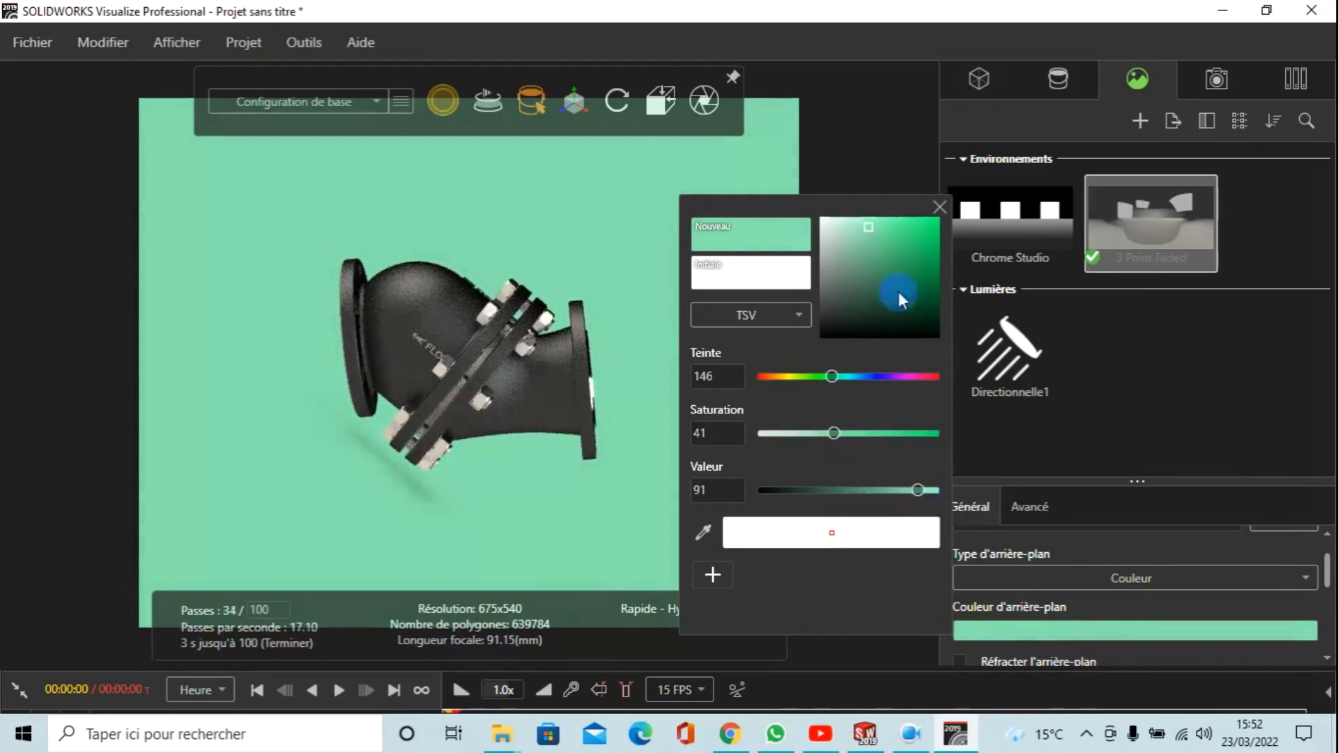
click(941, 208)
Orient the camera so the flange on the valve's bulbous body and the raised FLOW marking face the viewer at an angle
drag(538, 372, 508, 478)
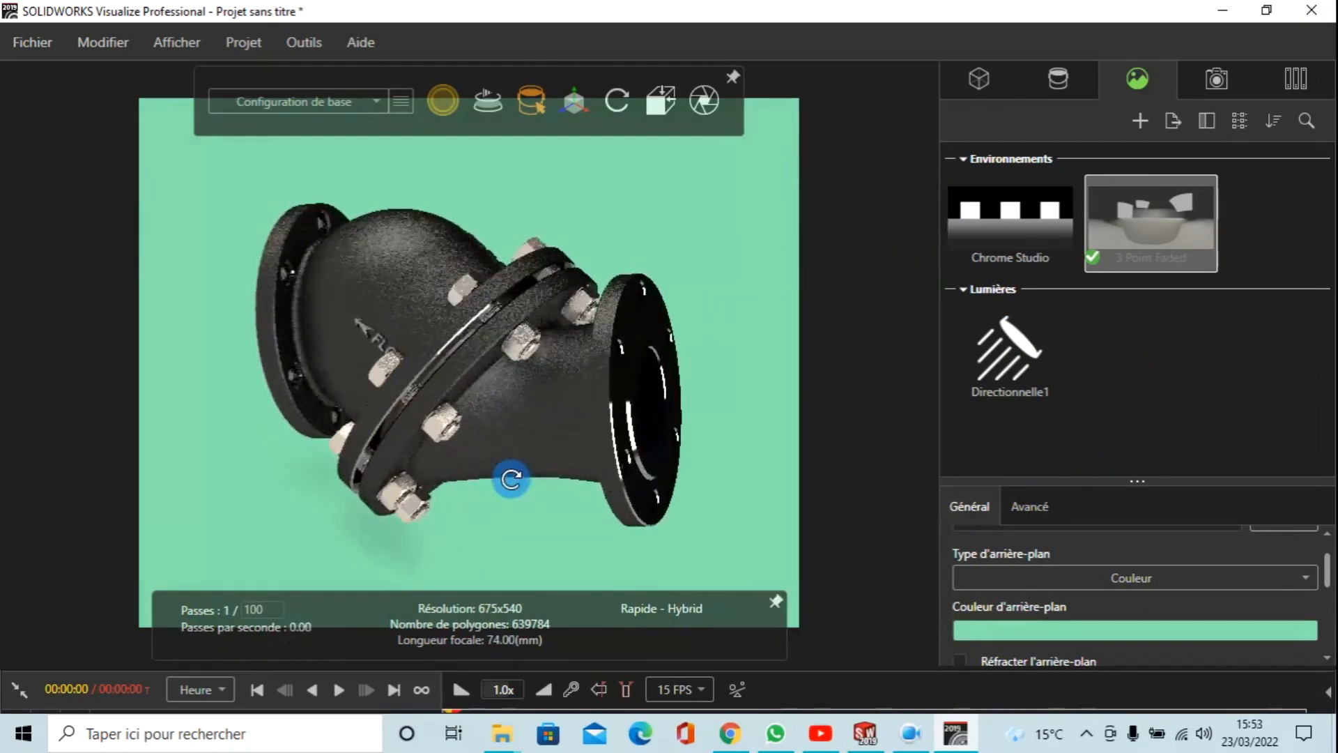
drag(329, 349, 537, 236)
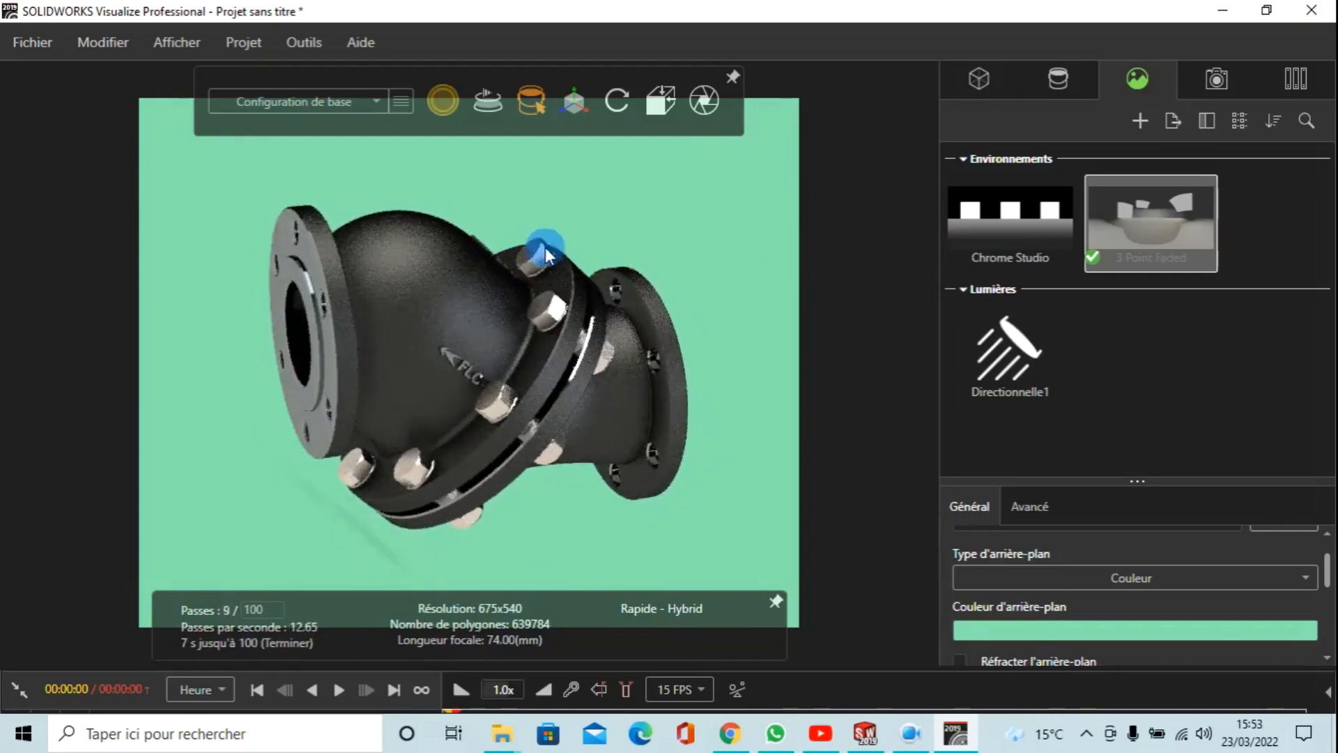
drag(440, 352, 492, 284)
drag(543, 389, 547, 375)
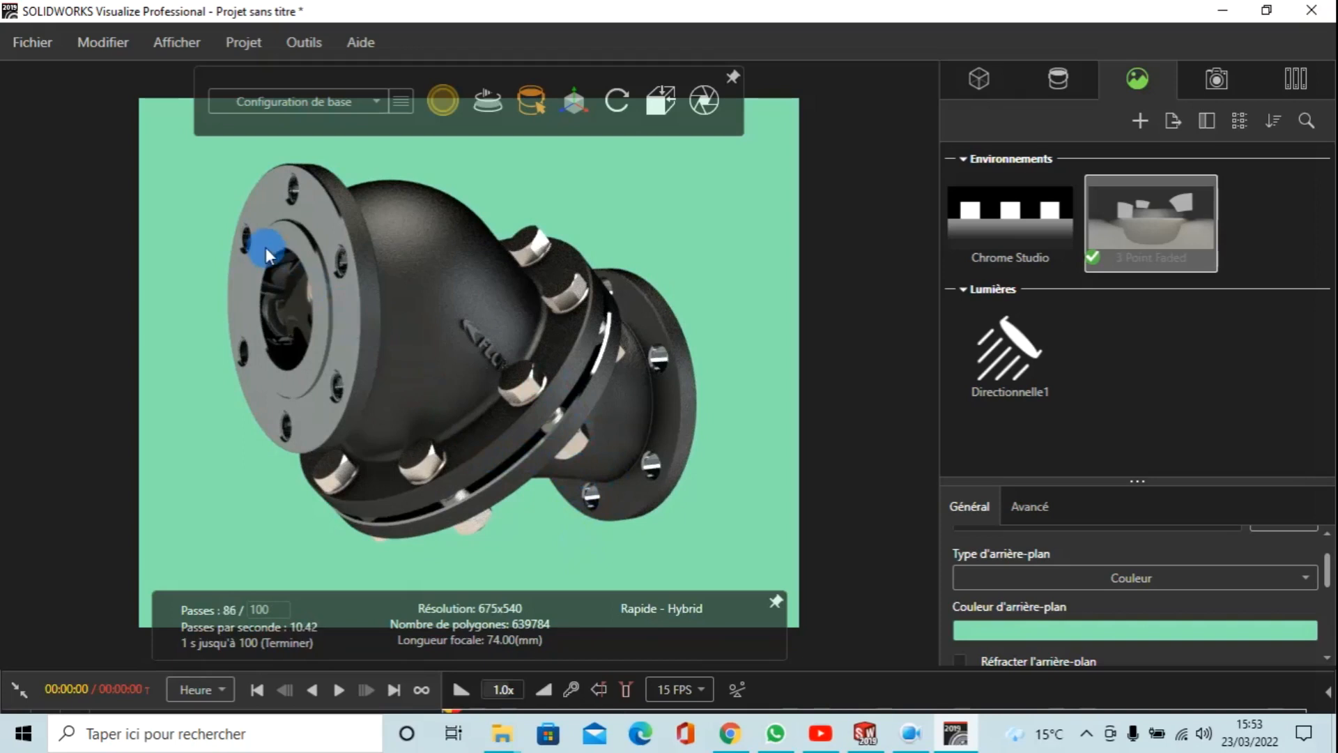
Set the viewport rendering to quality mode and switch the renderer to Précis
mouse_move(447, 101)
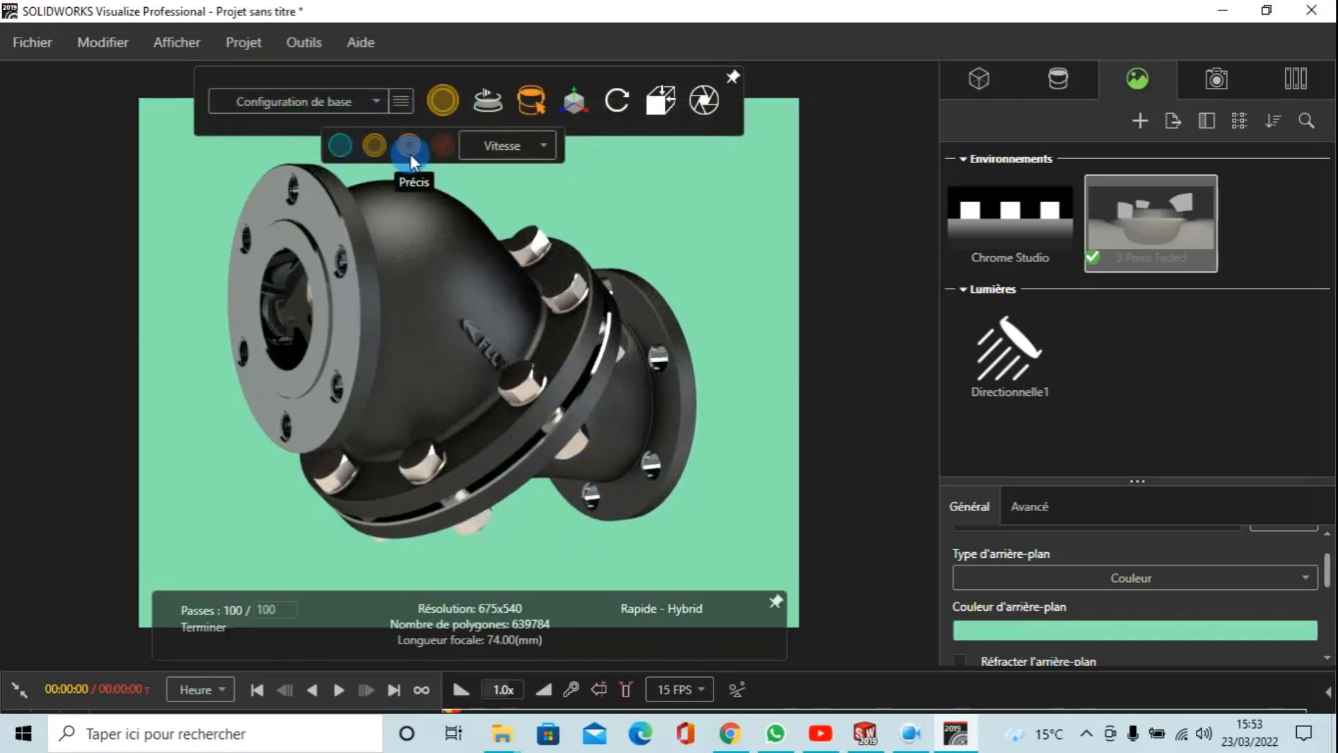
click(541, 147)
click(507, 201)
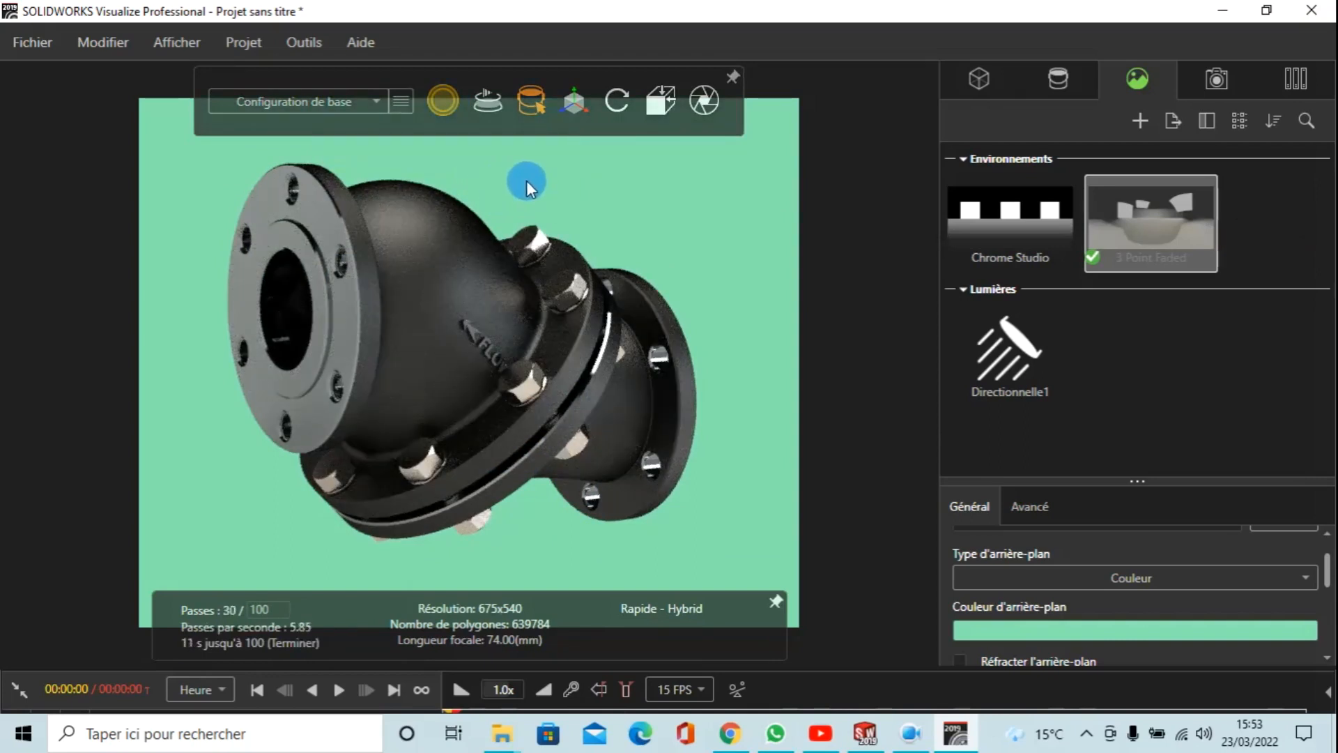
mouse_move(441, 101)
click(409, 147)
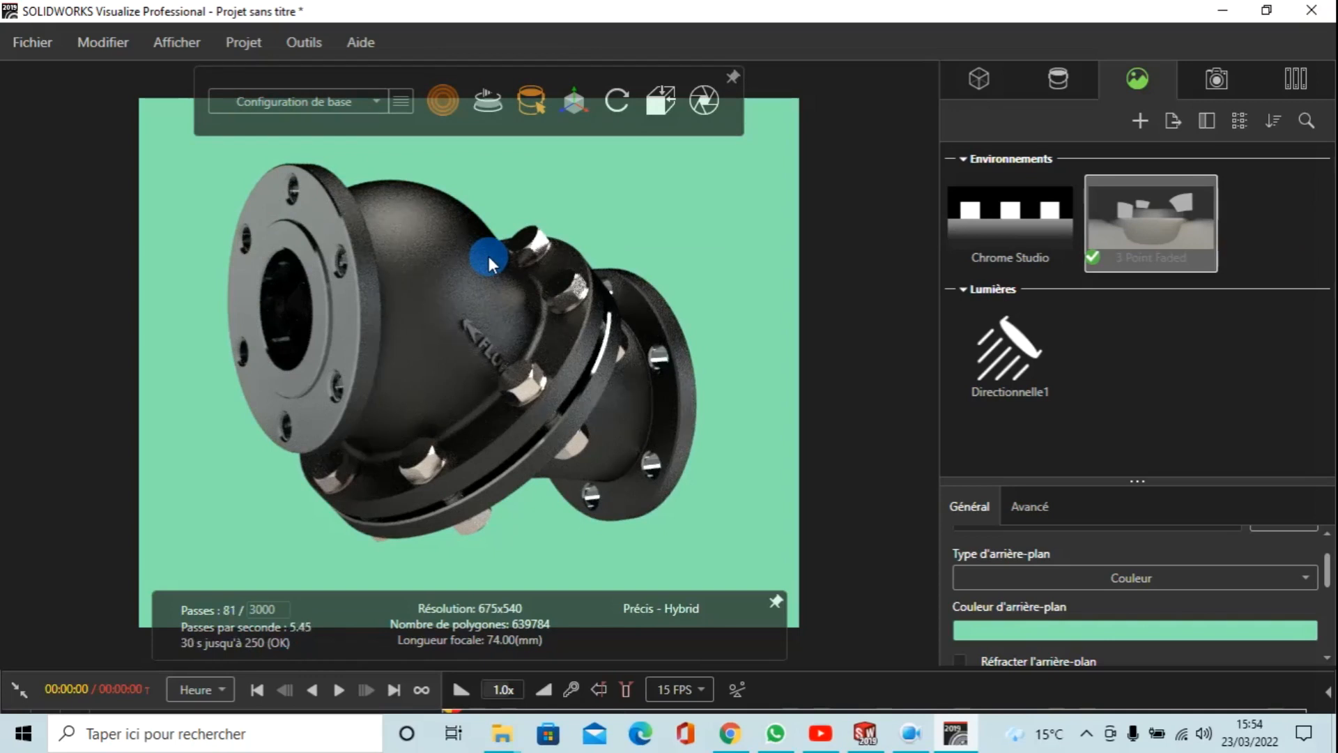
Choose the High Resolution output profile, review its resolution and render settings, and send the valve render to the queue
click(704, 102)
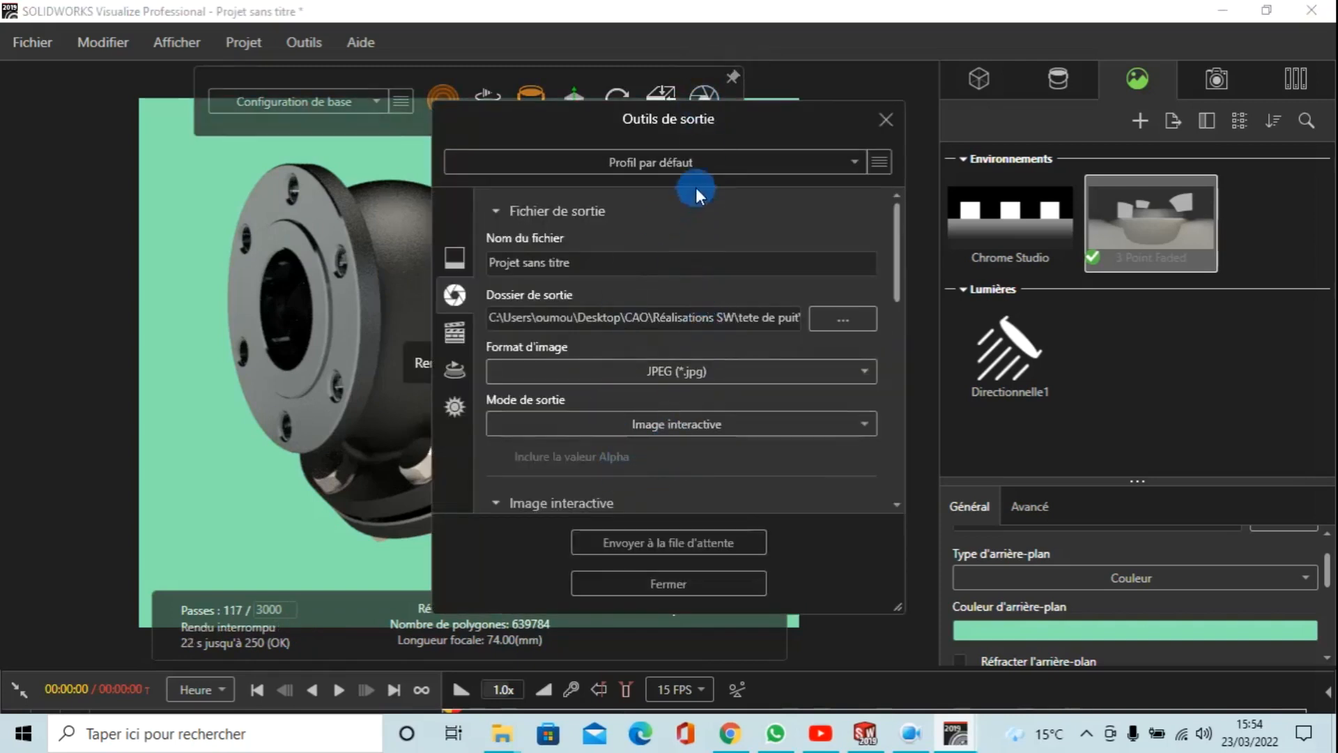
click(822, 164)
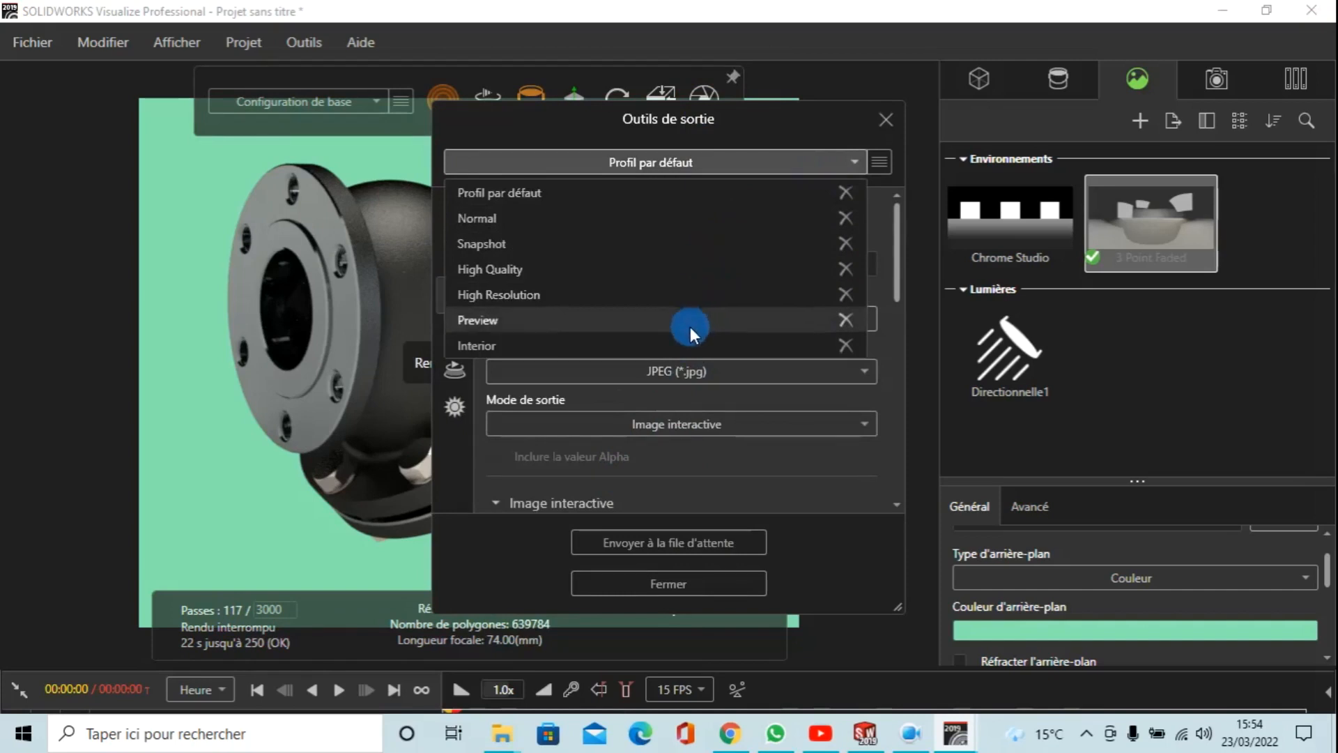
click(641, 295)
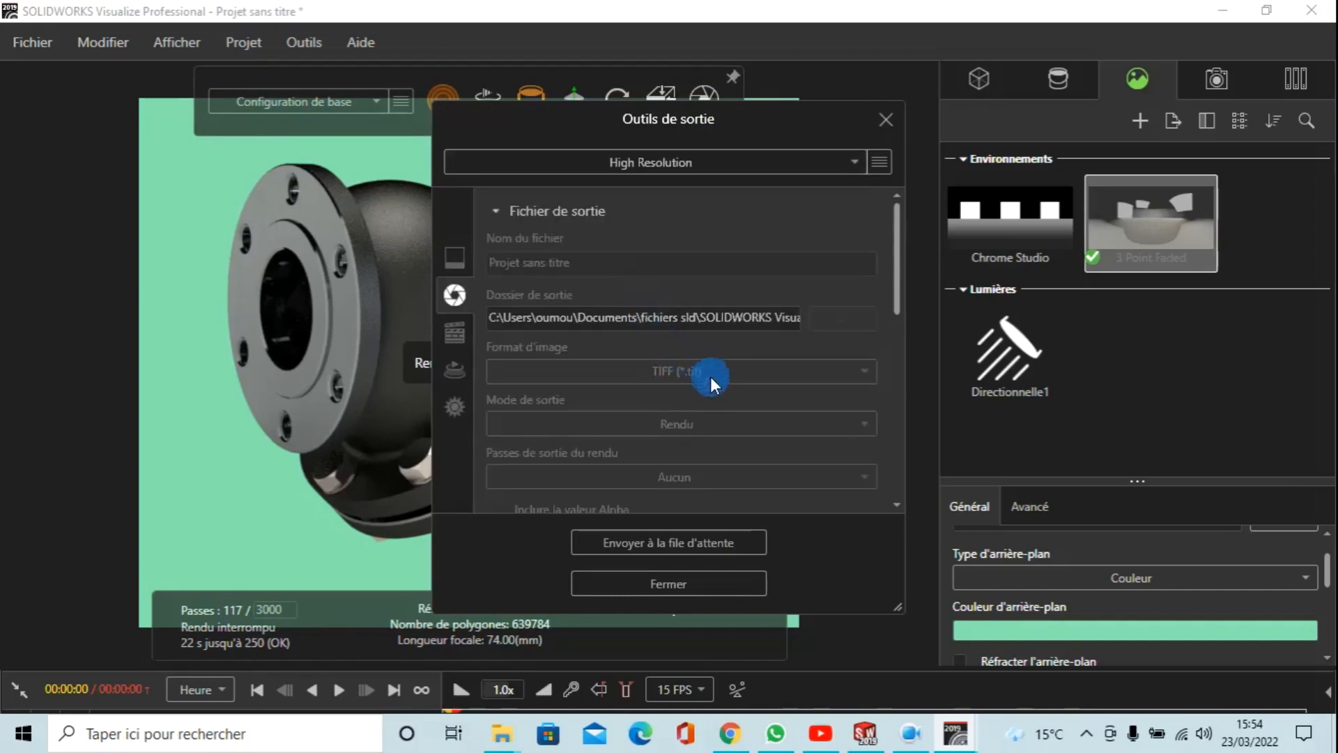
scroll(731, 383, down, 3)
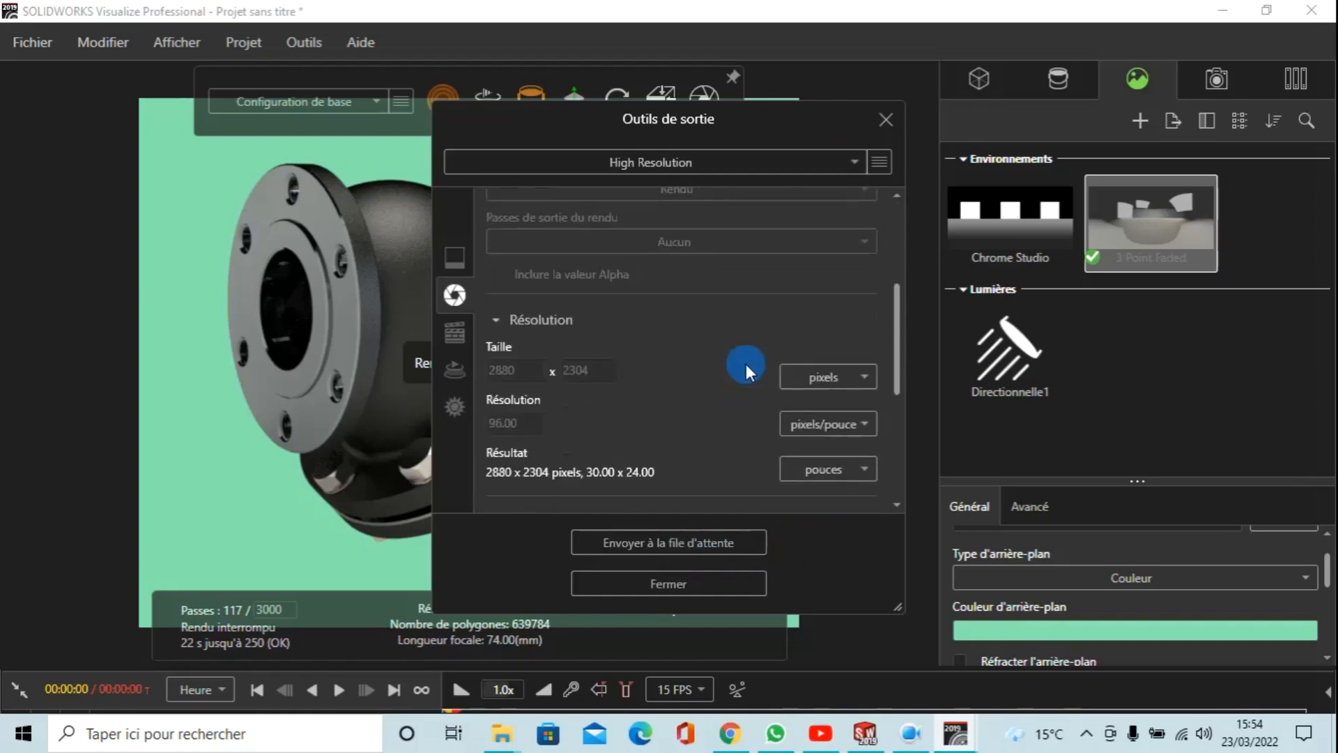
scroll(616, 432, down, 2)
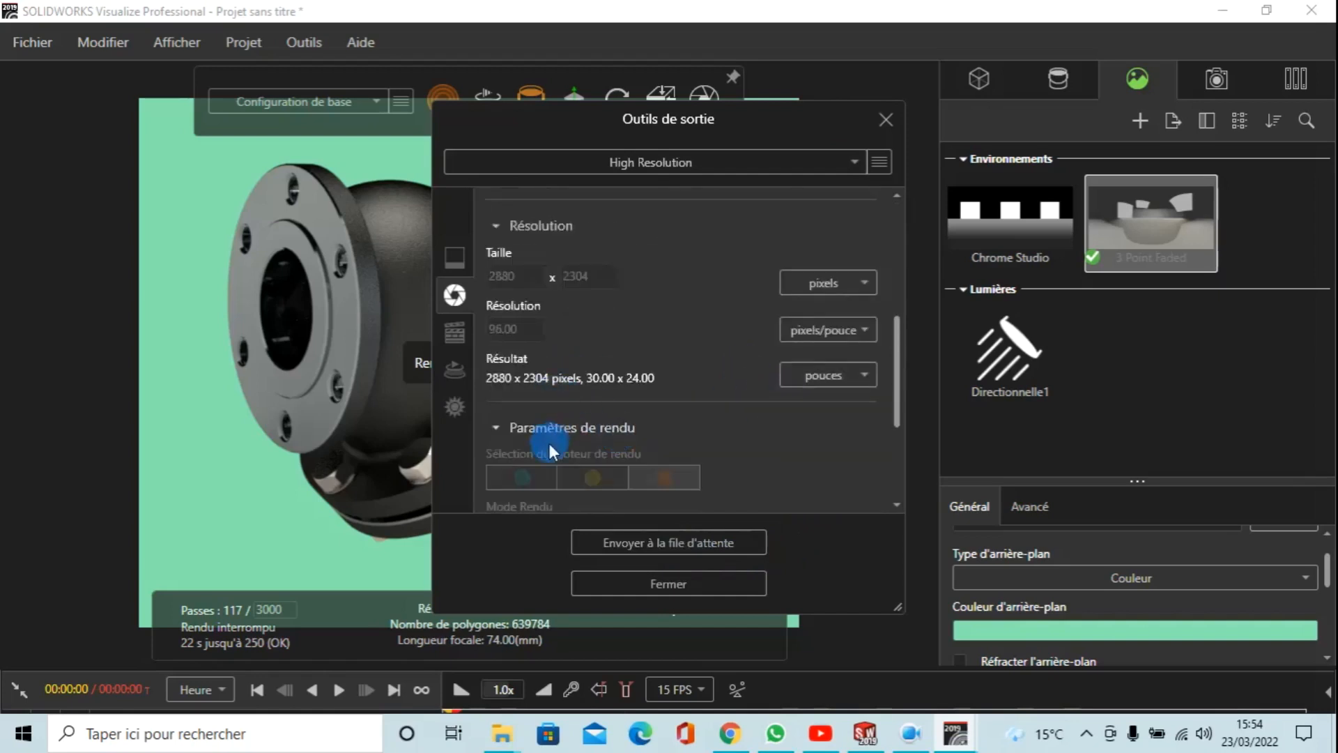
scroll(662, 426, down, 2)
scroll(677, 432, down, 1)
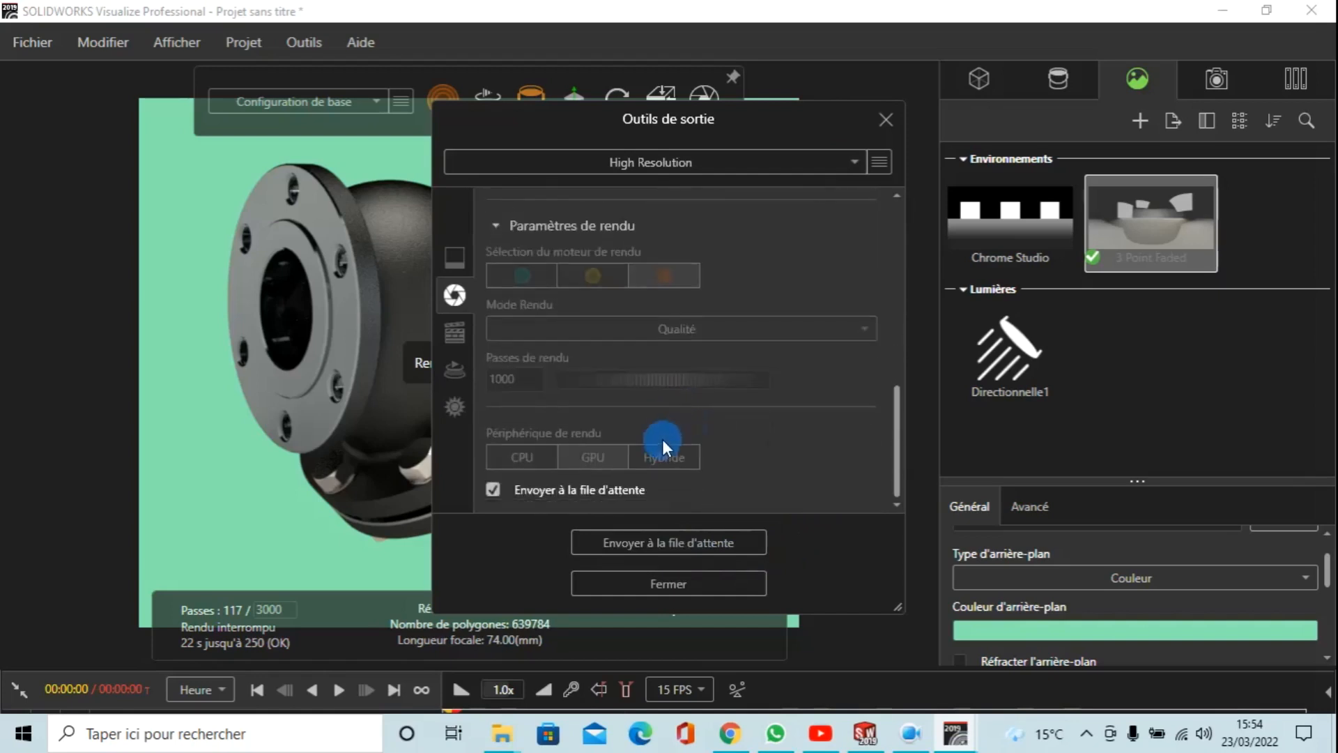
click(674, 543)
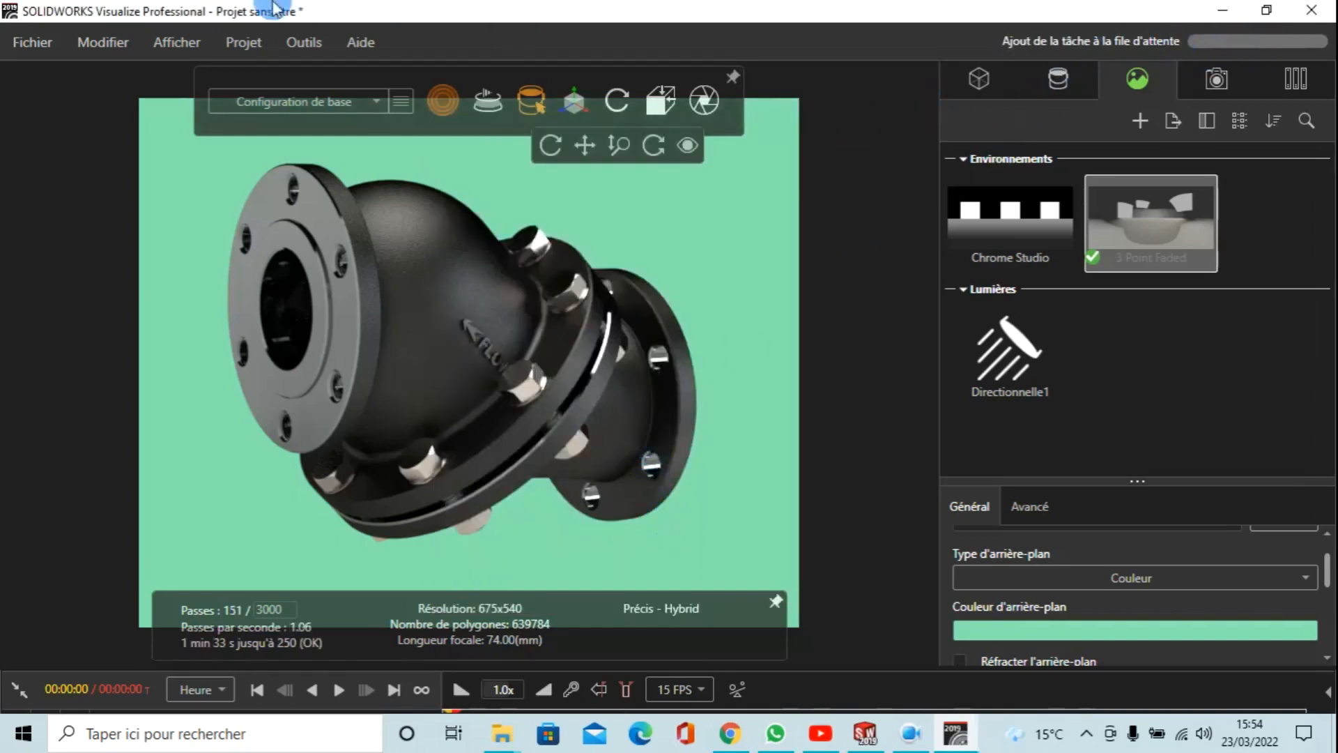
Show the render queue and open the output location of the finished valve render
click(168, 53)
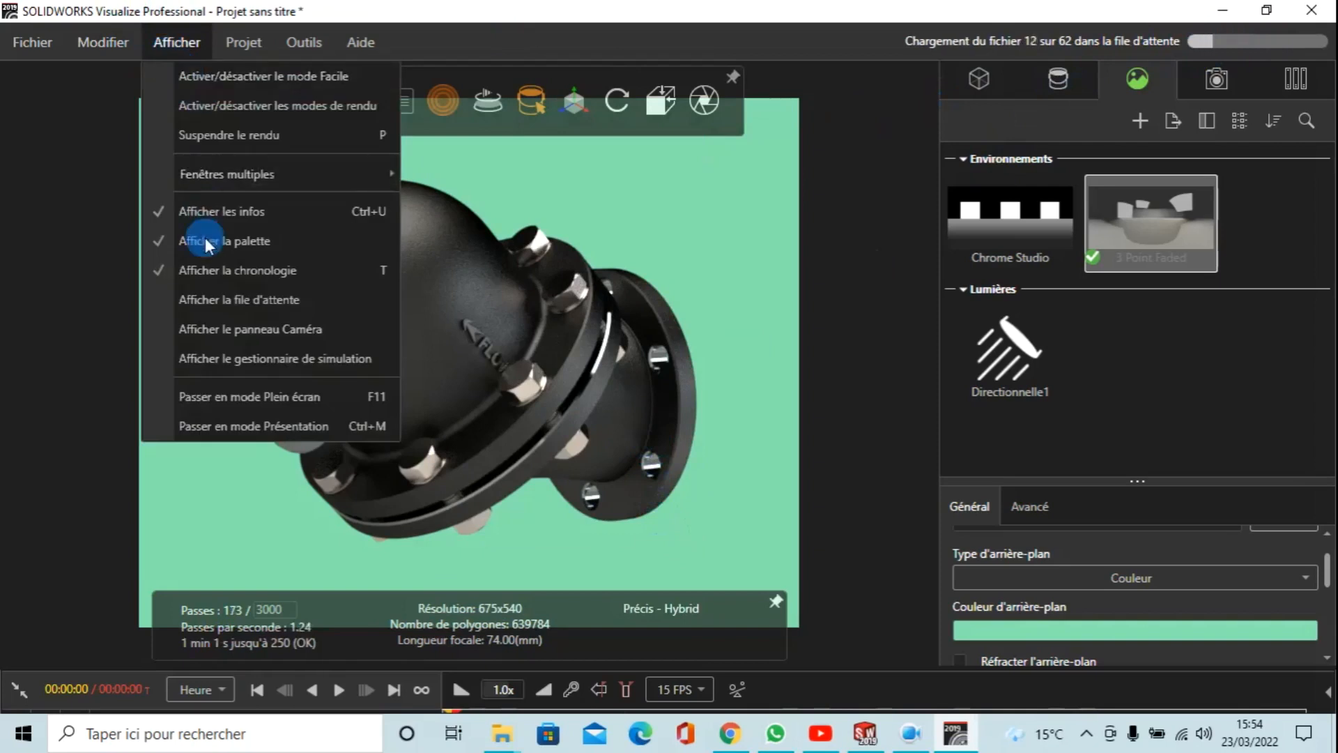
click(230, 301)
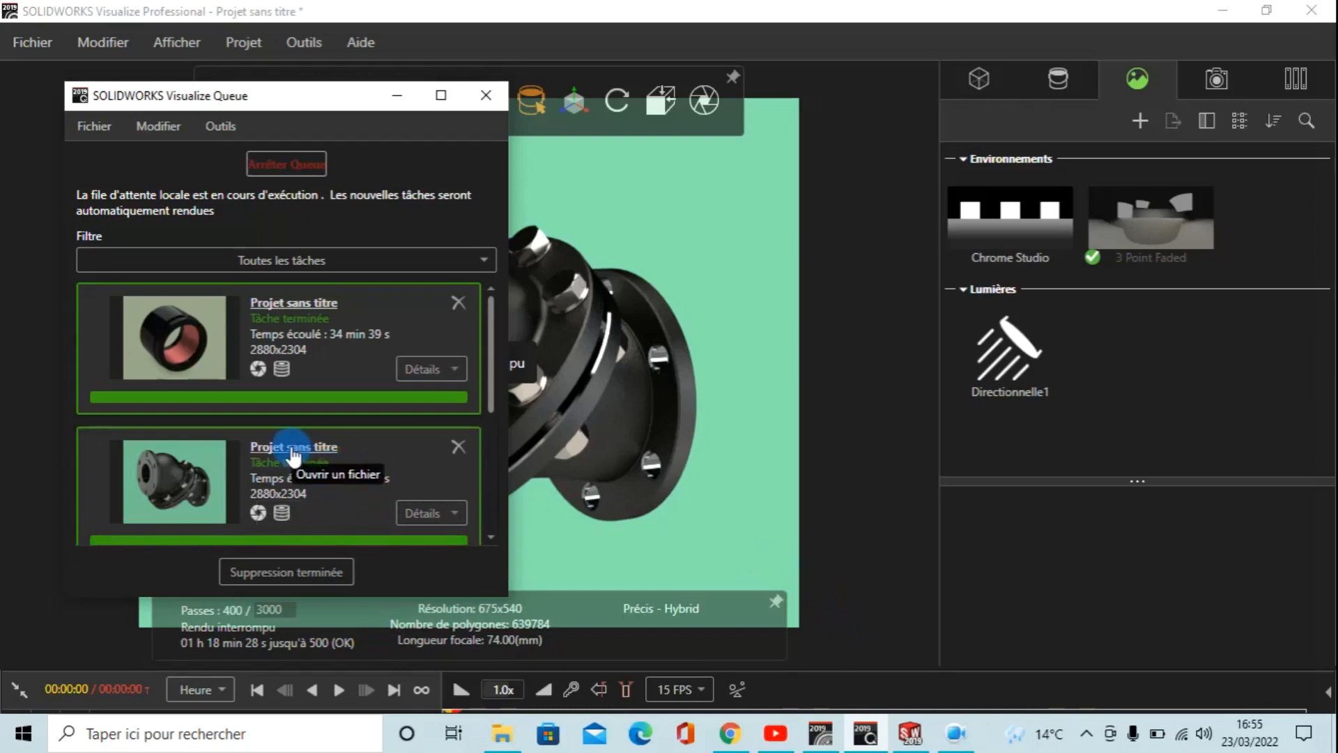
scroll(292, 451, down, 2)
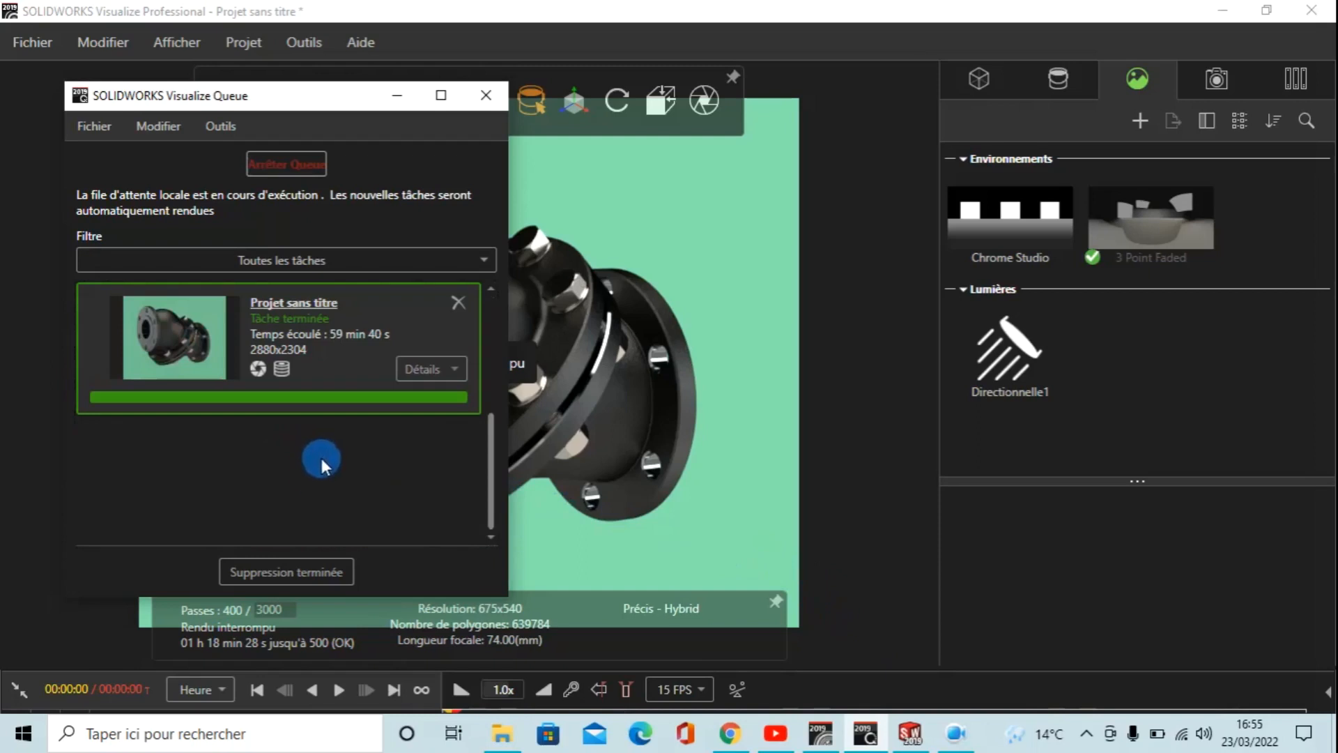
click(319, 307)
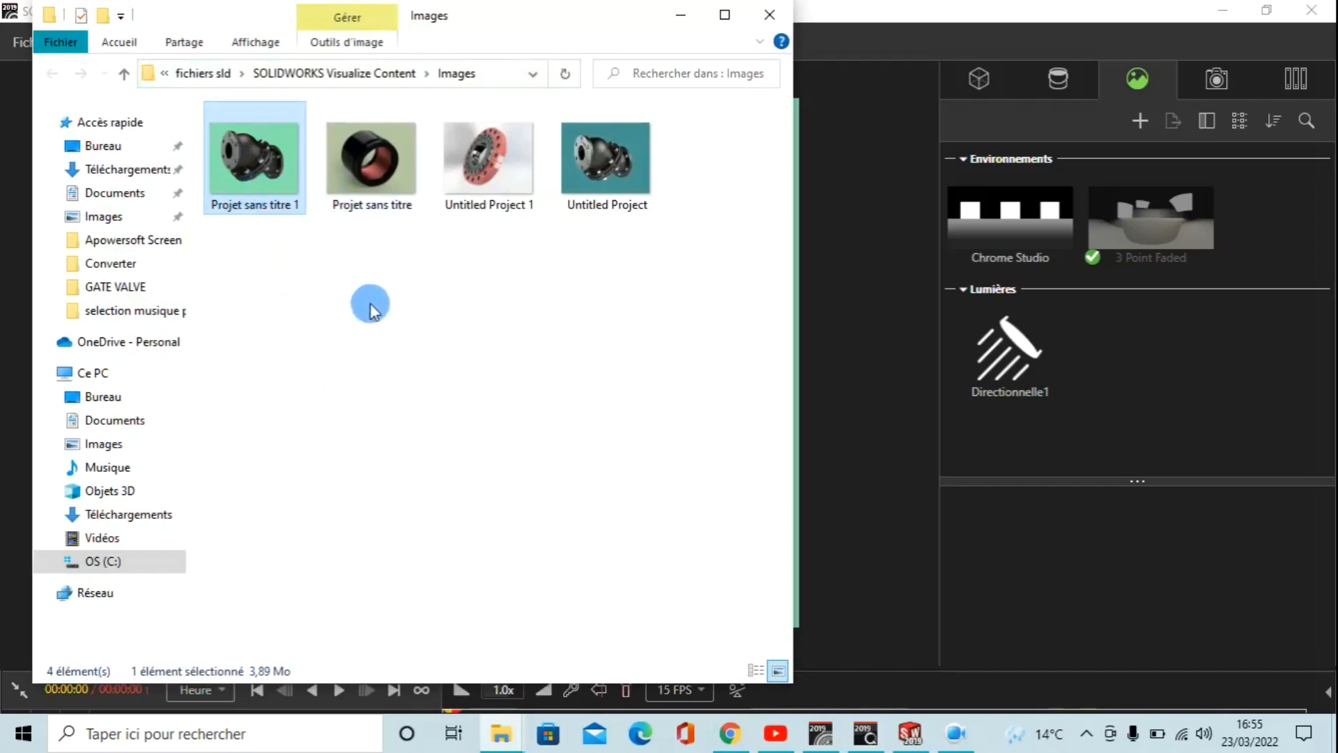
Open the rendered image Projet sans titre 1 and inspect the FLOW marking and bolts up close
double_click(252, 170)
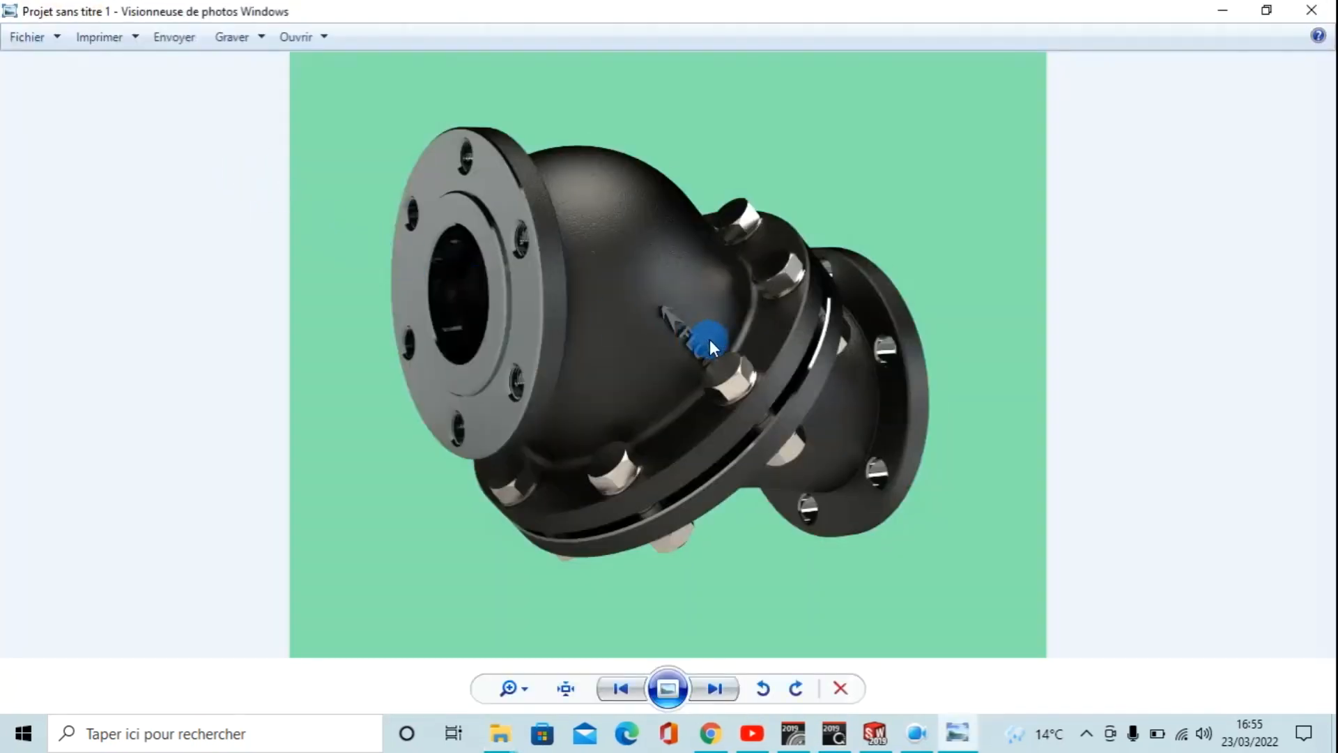
scroll(710, 340, up, 5)
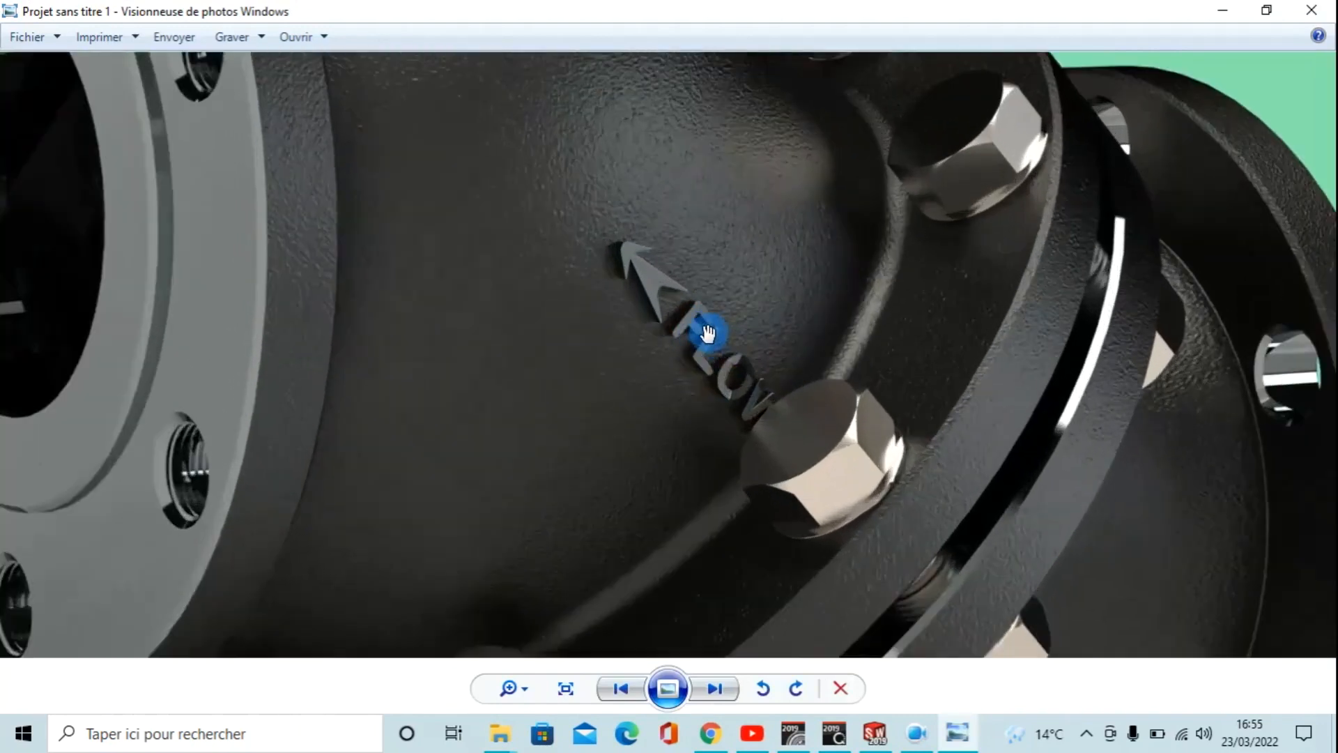
scroll(783, 398, up, 2)
scroll(784, 397, down, 5)
scroll(783, 397, down, 4)
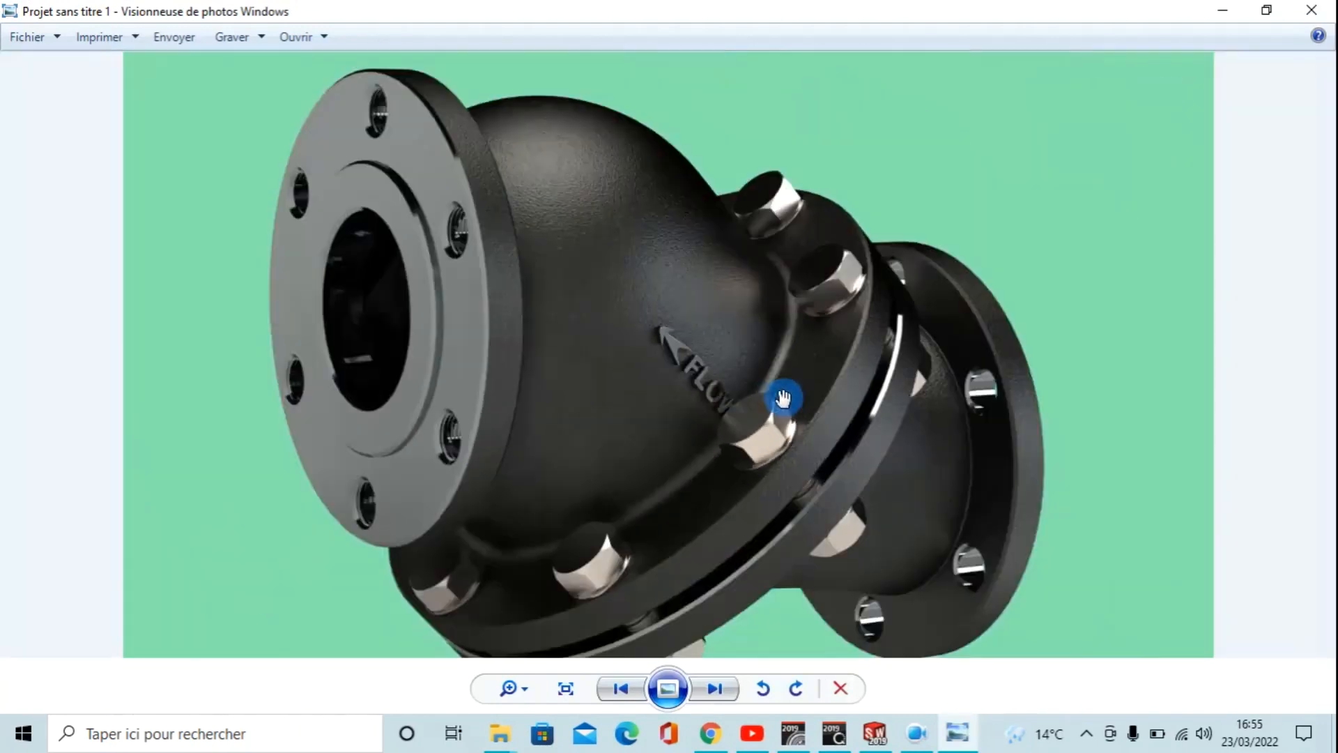
click(649, 670)
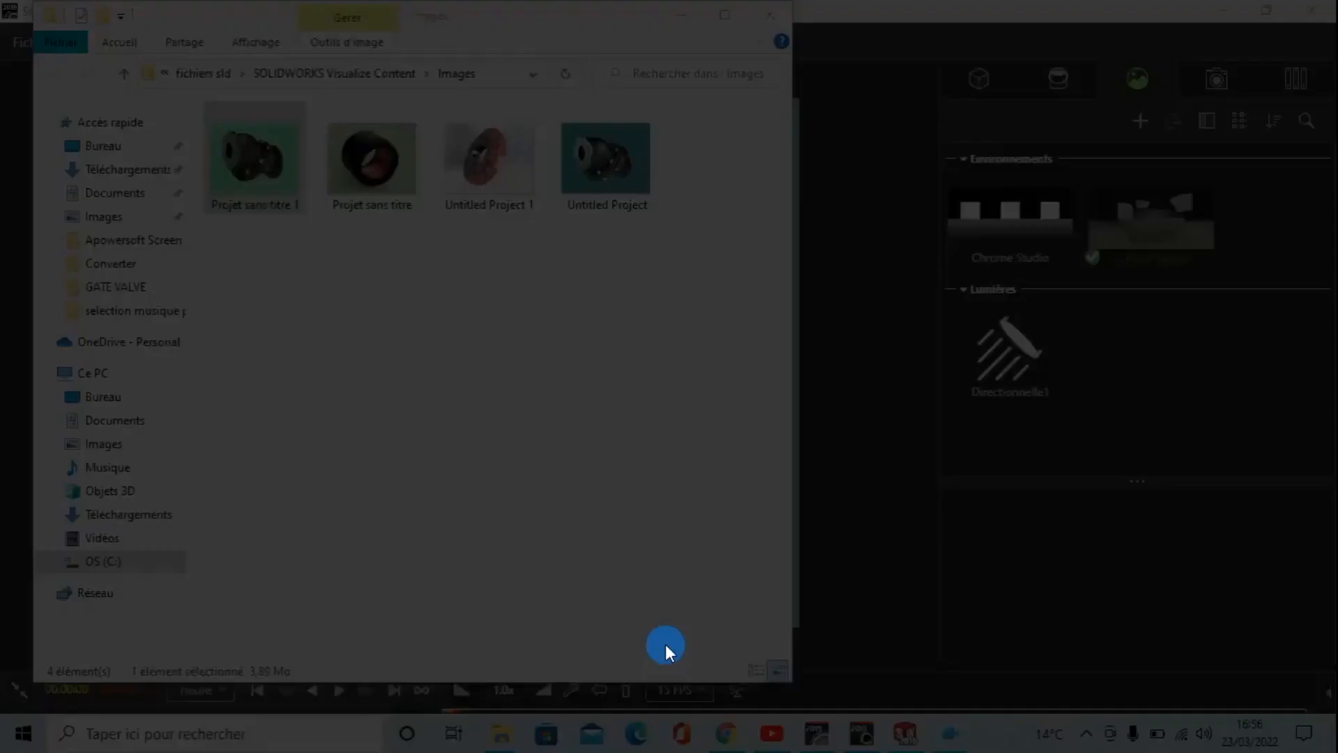